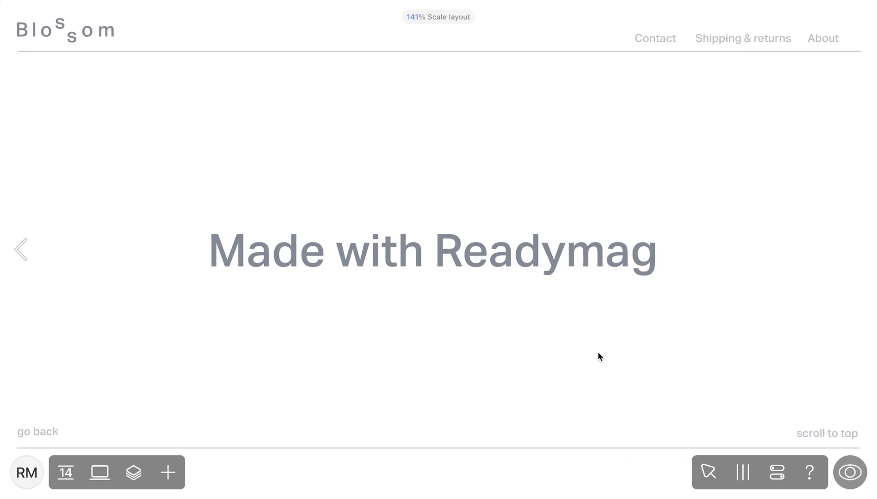
# Link the word 'Readymag' in the heading to the website readymag.com and preview it
pyautogui.click(545, 250)
pyautogui.doubleClick(545, 251)
pyautogui.click(819, 260)
pyautogui.click(785, 271)
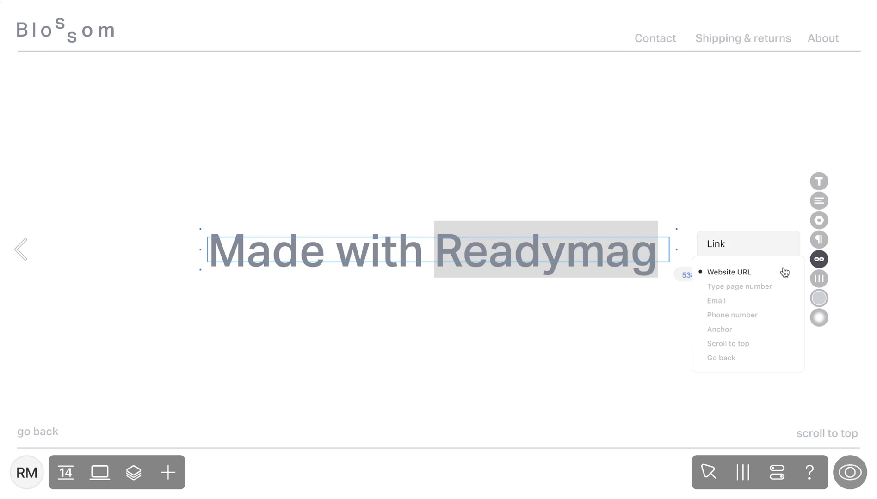
pyautogui.click(771, 273)
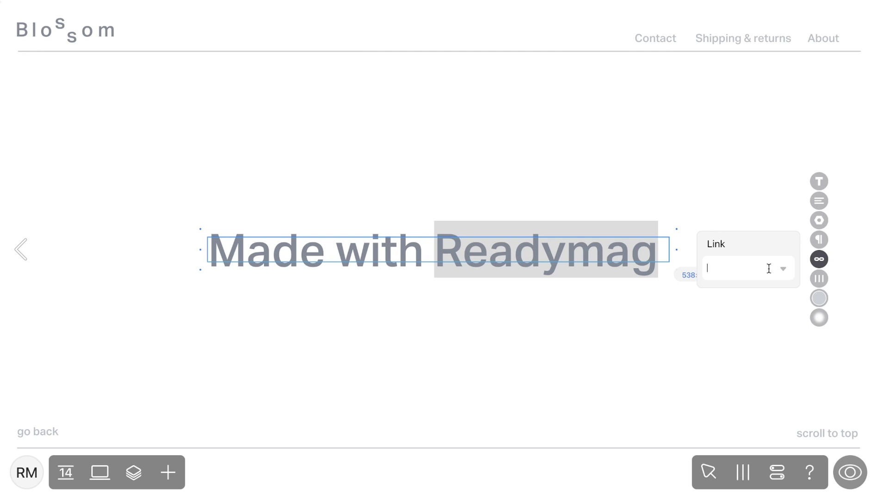
pyautogui.write('readymag.com')
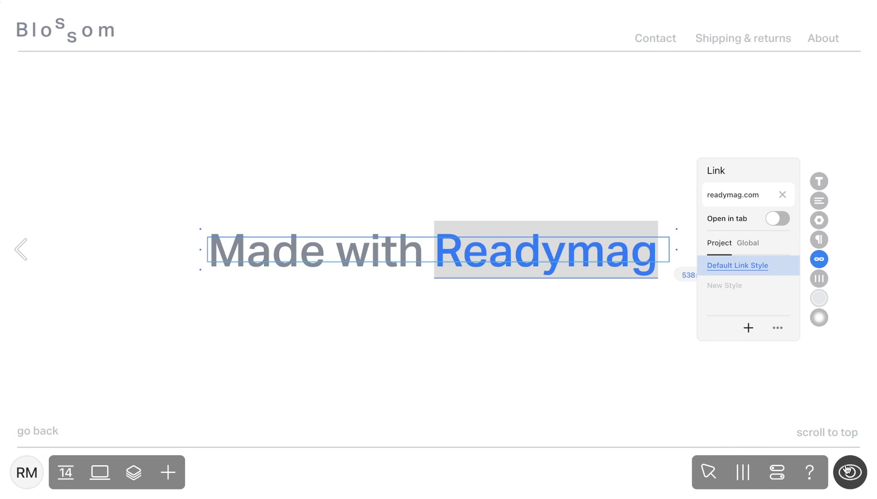
pyautogui.click(842, 464)
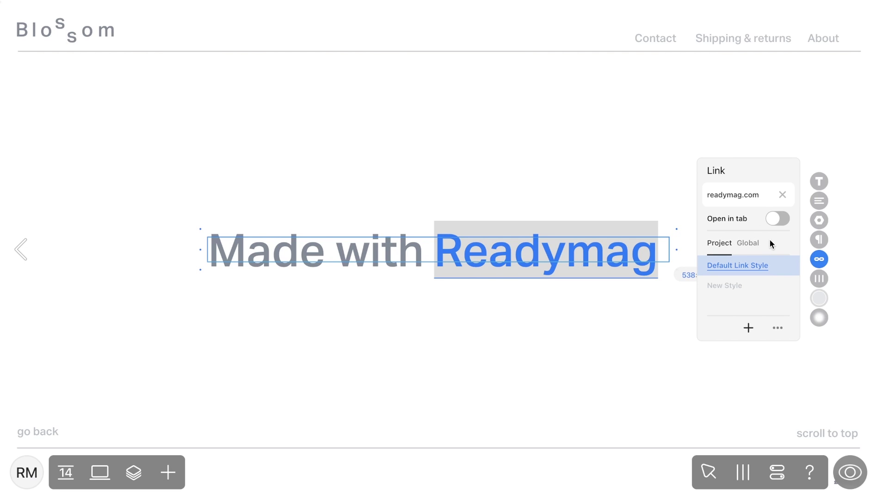
# Edit the Default Link Style: light grey BAC0C6 text, dotted BAC0C6 underline, width 2, padding 1
pyautogui.click(786, 267)
pyautogui.click(769, 273)
pyautogui.click(782, 206)
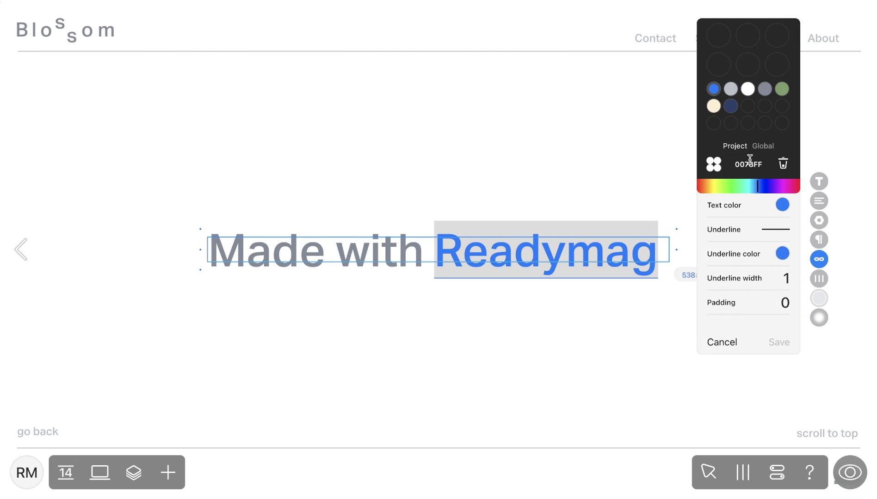
pyautogui.click(730, 89)
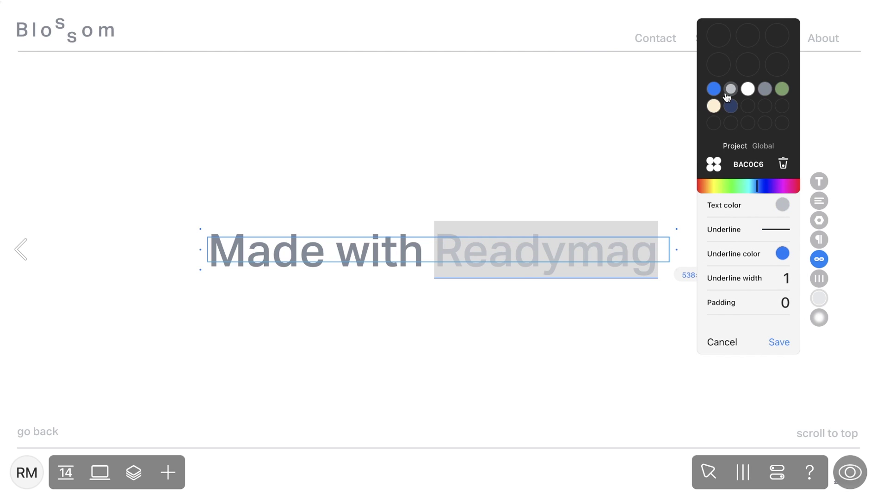
pyautogui.click(774, 231)
pyautogui.click(771, 255)
pyautogui.click(781, 255)
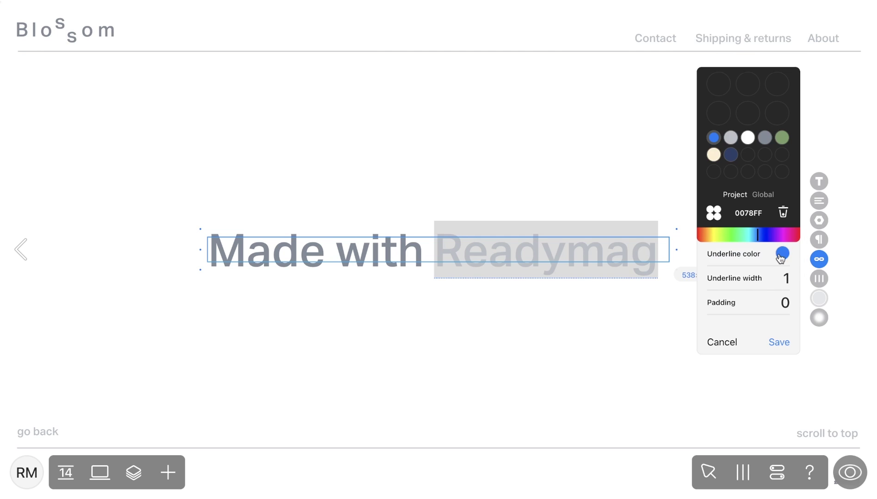
pyautogui.click(731, 138)
pyautogui.click(786, 278)
pyautogui.write('2')
pyautogui.press('Tab')
pyautogui.write('1')
# Make the hover text and underline dark blue 2B406A, save the style, and preview
pyautogui.click(736, 181)
pyautogui.click(781, 205)
pyautogui.click(731, 106)
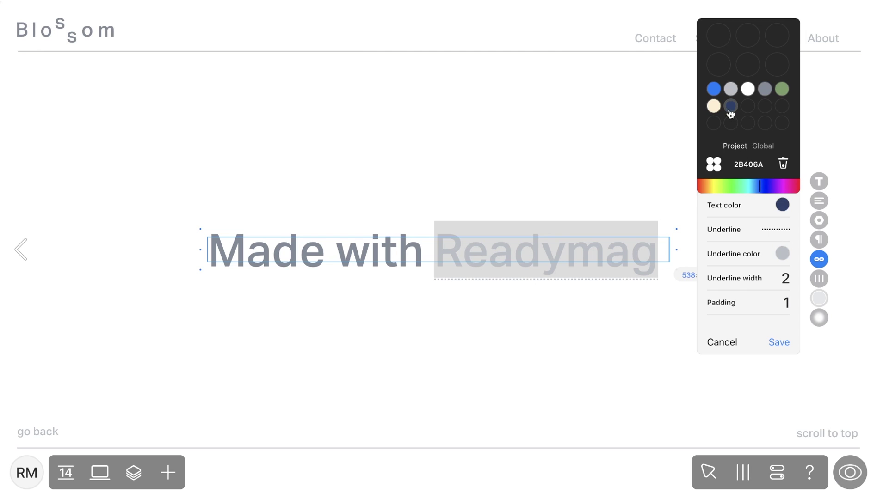
pyautogui.click(782, 253)
pyautogui.click(731, 154)
pyautogui.click(772, 346)
pyautogui.click(850, 473)
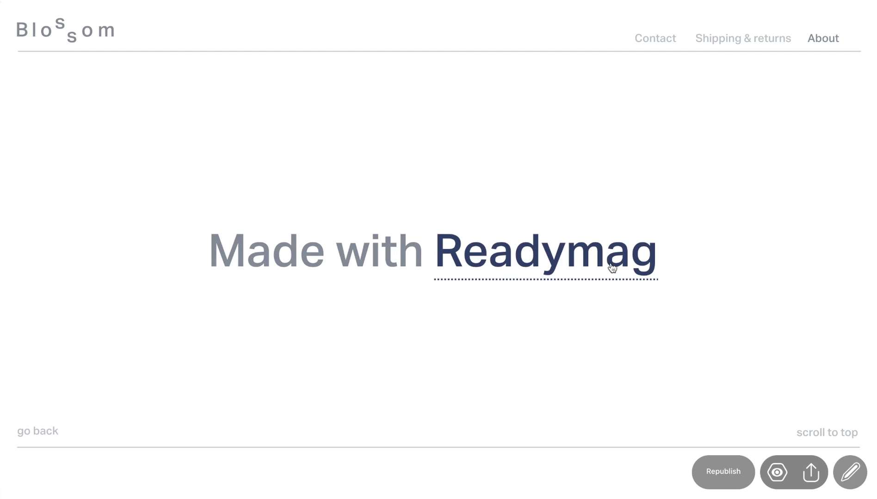
# Pin the About menu item so it shows on all pages
pyautogui.click(849, 472)
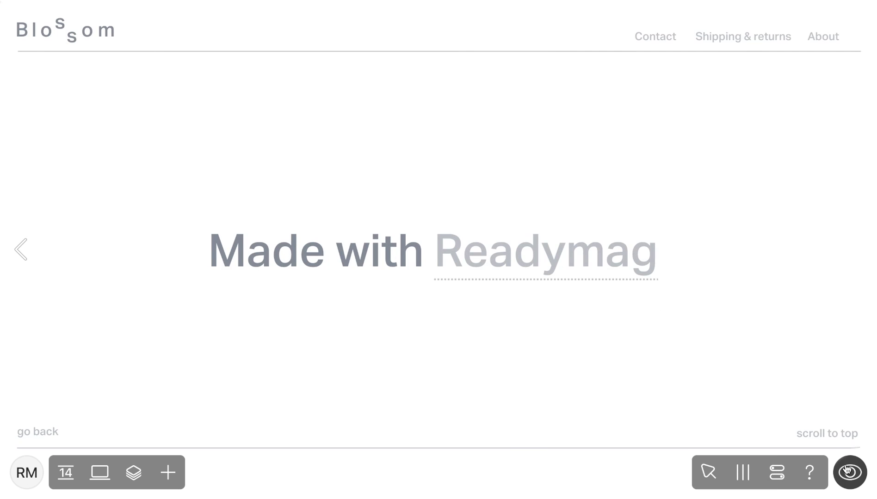
pyautogui.click(829, 35)
pyautogui.click(818, 311)
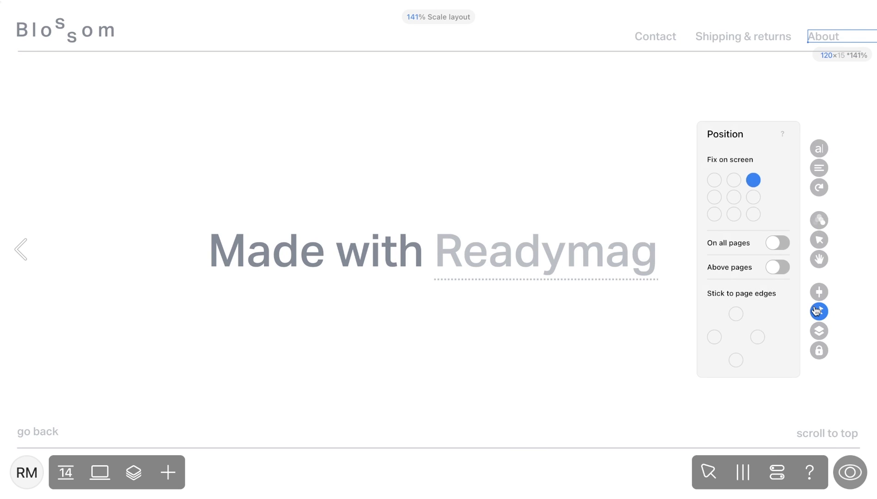
pyautogui.click(780, 245)
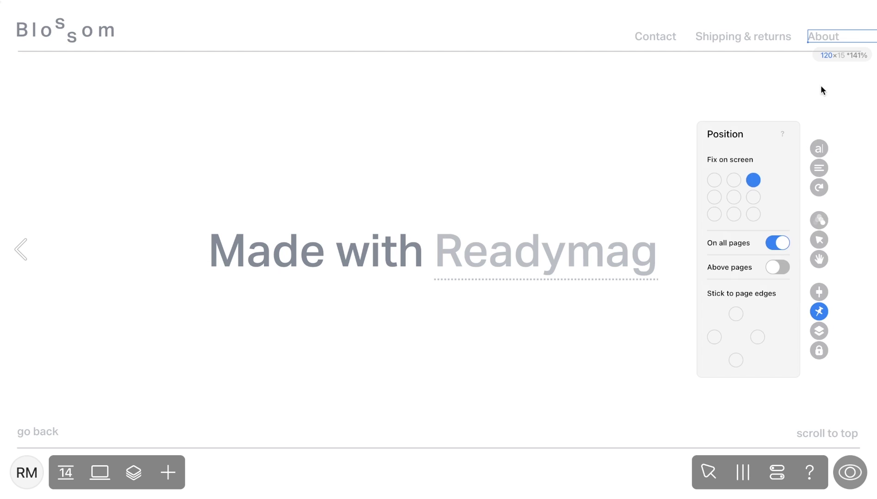
# Give About a new link style with darker grey 808B98 current-page text
pyautogui.doubleClick(832, 34)
pyautogui.click(818, 259)
pyautogui.click(795, 286)
pyautogui.click(766, 180)
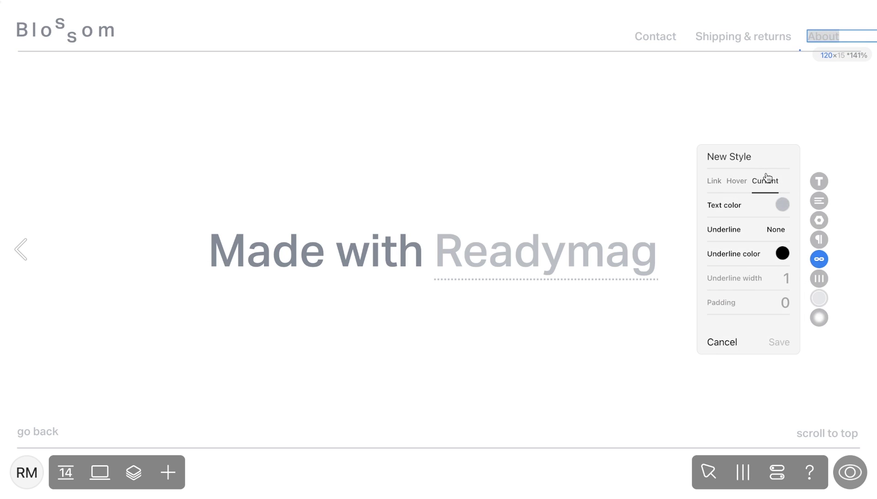
pyautogui.click(782, 205)
pyautogui.click(764, 88)
pyautogui.click(779, 342)
# Preview the site, visiting the Shipping & returns and Contact pages
pyautogui.click(850, 473)
pyautogui.click(776, 47)
pyautogui.click(667, 37)
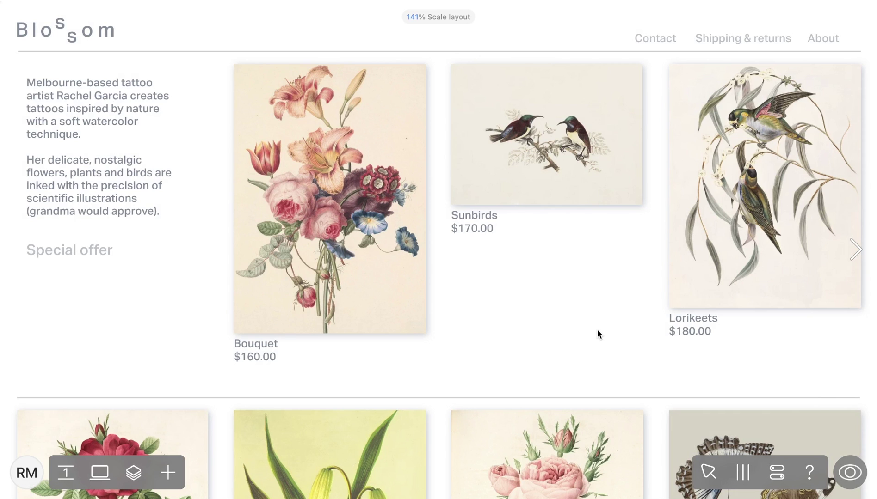
# Link the Bouquet image to page 2 and follow it in preview to its product page
pyautogui.click(404, 239)
pyautogui.click(819, 174)
pyautogui.click(784, 187)
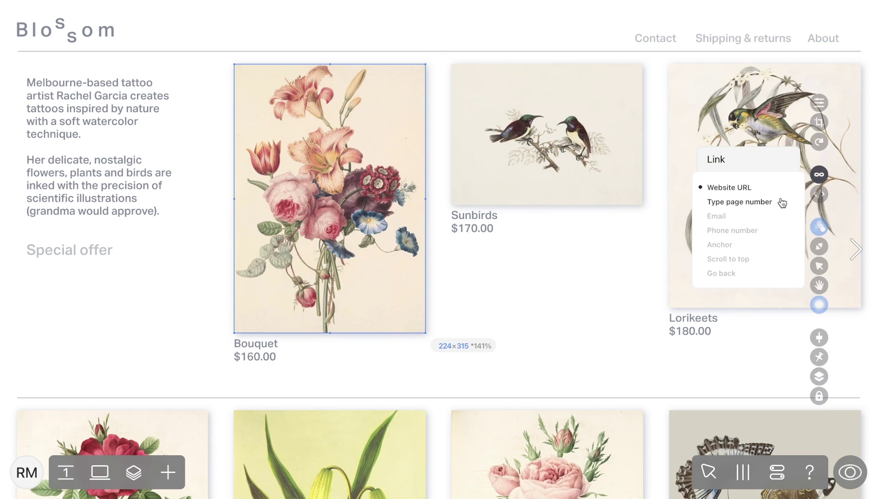
pyautogui.click(780, 202)
pyautogui.click(766, 187)
pyautogui.write('2')
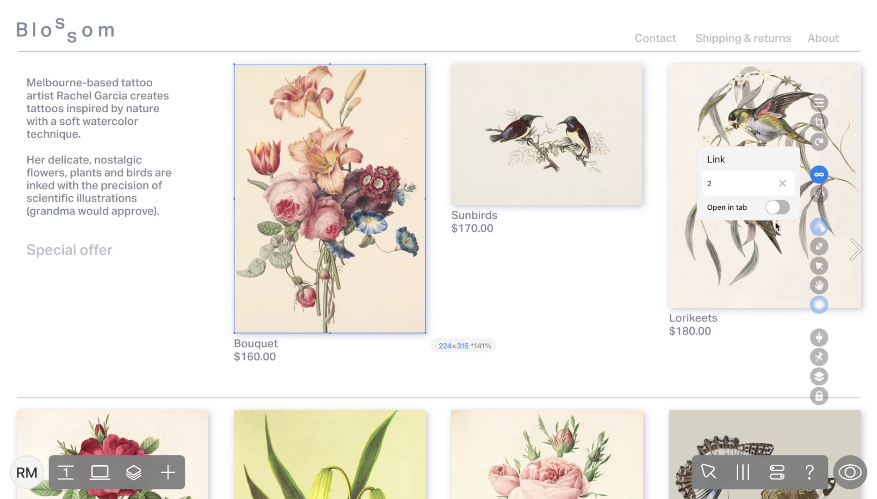
pyautogui.click(846, 471)
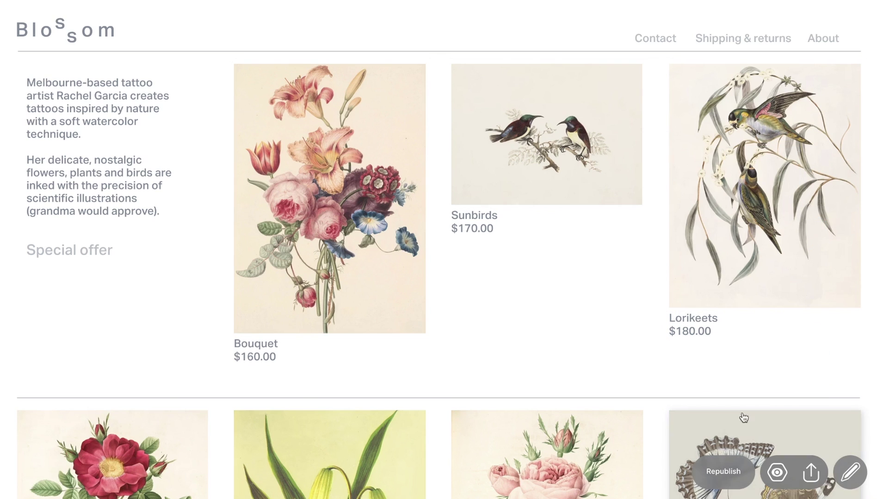
pyautogui.click(366, 222)
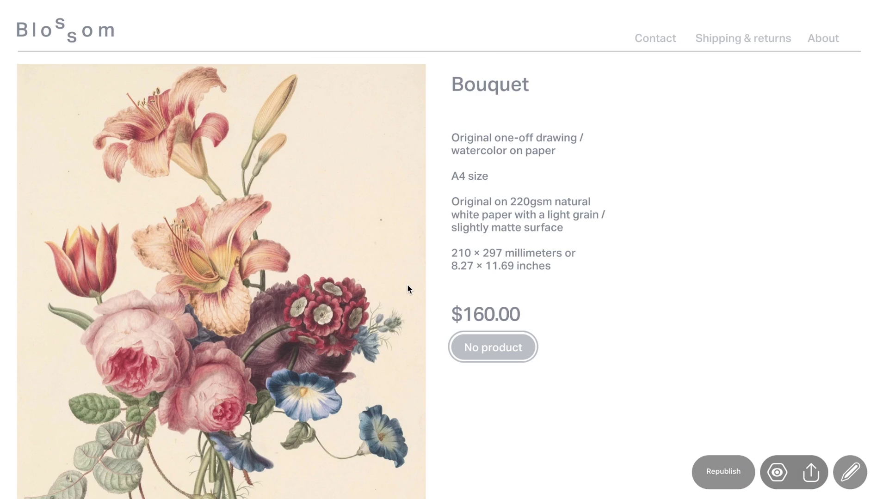
# Turn the email address text into an Email link to the contact's e-mail address
pyautogui.press('Escape')
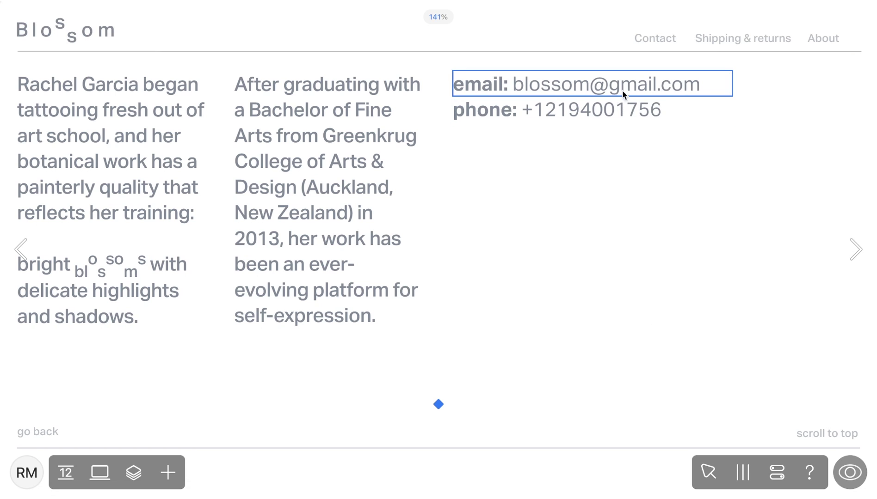
pyautogui.click(622, 88)
pyautogui.moveTo(513, 85); pyautogui.dragTo(700, 85)
pyautogui.click(817, 259)
pyautogui.click(785, 272)
pyautogui.click(736, 300)
pyautogui.press('Return')
pyautogui.click(688, 281)
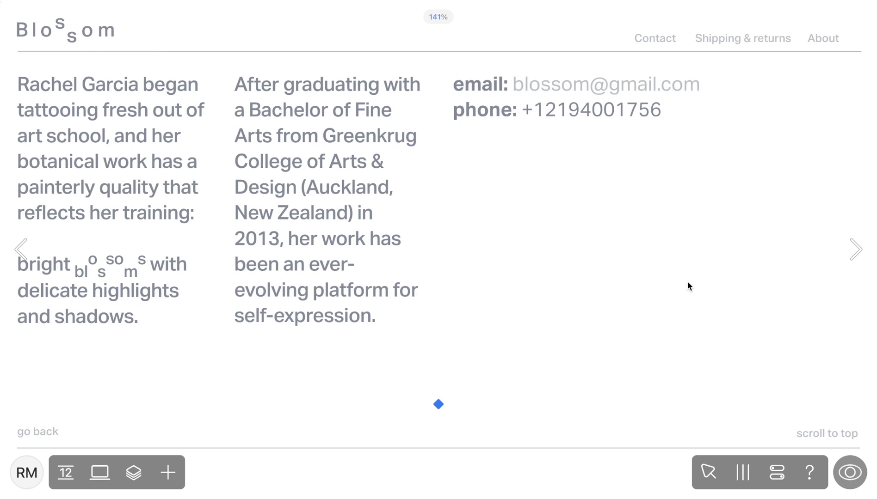
# Make the phone number a Phone number link, then return to the gallery home page
pyautogui.click(604, 119)
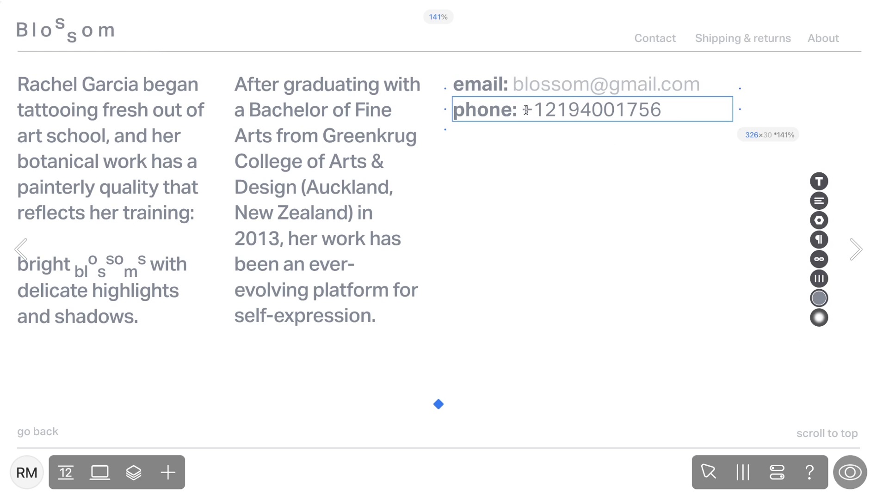
pyautogui.moveTo(522, 109); pyautogui.dragTo(661, 110)
pyautogui.hotkey('ctrl', 'c')
pyautogui.click(819, 259)
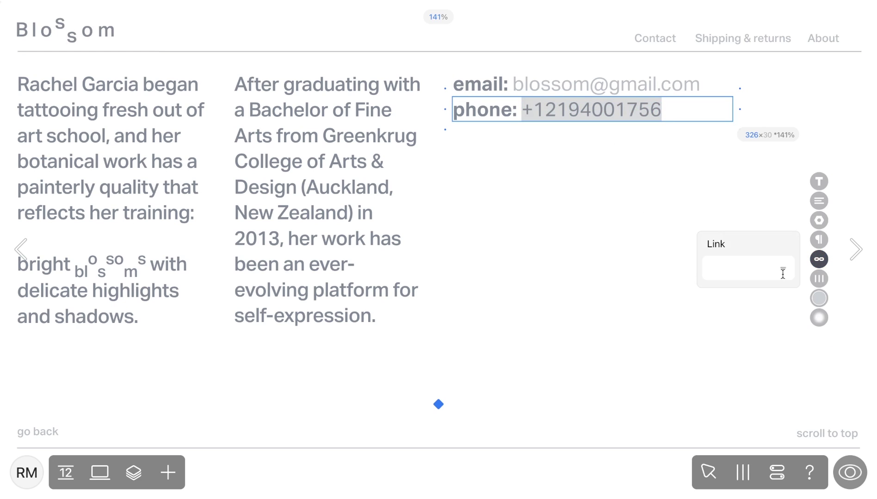
pyautogui.click(732, 315)
pyautogui.click(740, 266)
pyautogui.hotkey('ctrl', 'v')
pyautogui.press('Return')
pyautogui.click(691, 308)
pyautogui.press('Left')
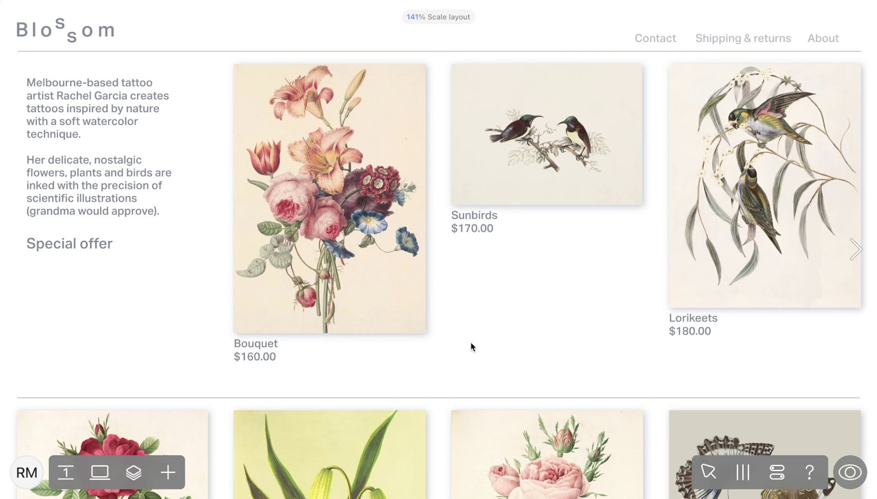
# Anchor-link 'Special offer' to the gift voucher row at 843px and test the jump in preview
pyautogui.doubleClick(104, 244)
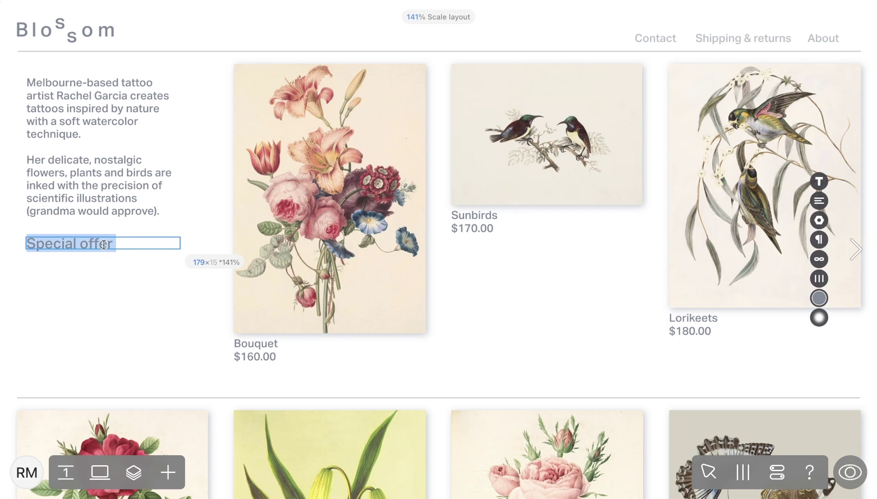
pyautogui.click(819, 259)
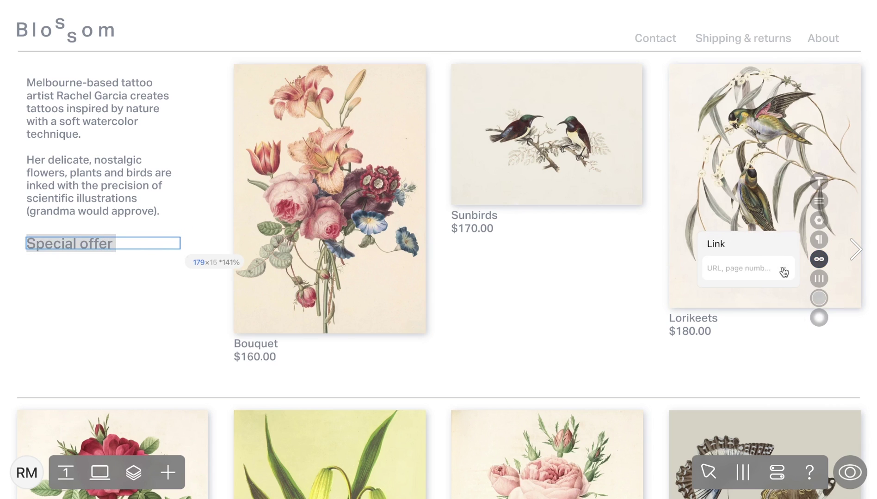
pyautogui.click(783, 272)
pyautogui.click(716, 326)
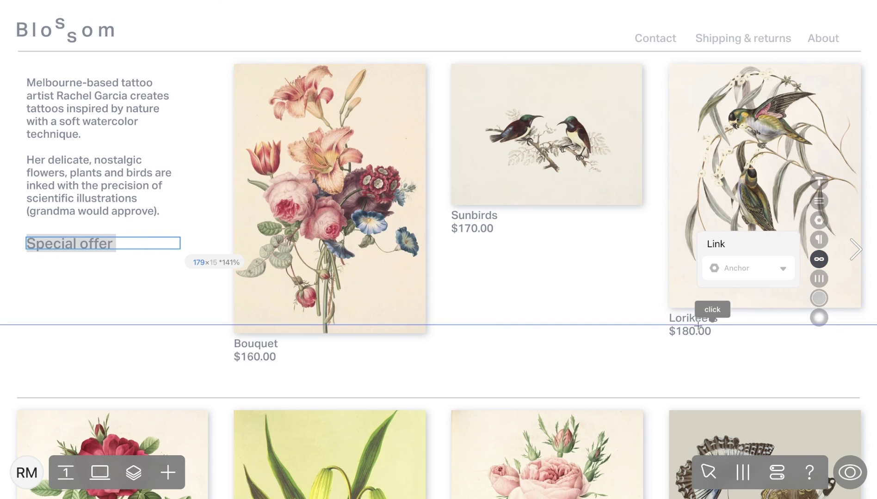
pyautogui.scroll(-10, 442, 381)
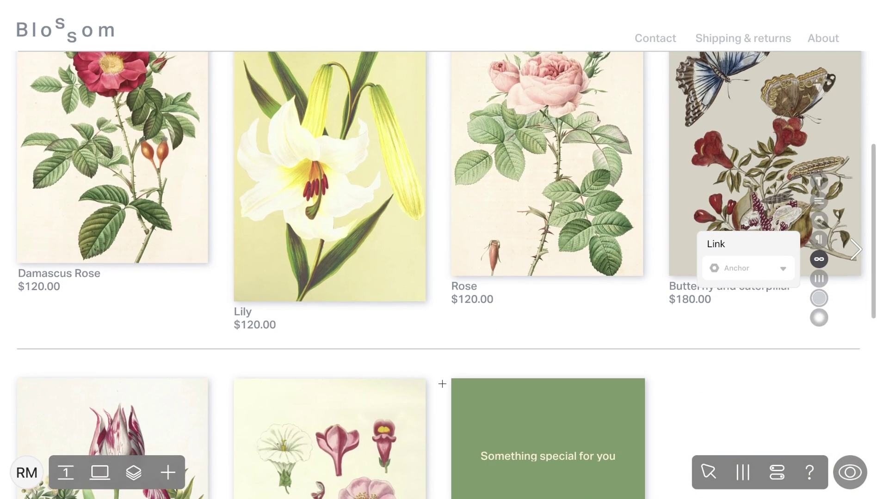
pyautogui.click(332, 318)
pyautogui.click(850, 472)
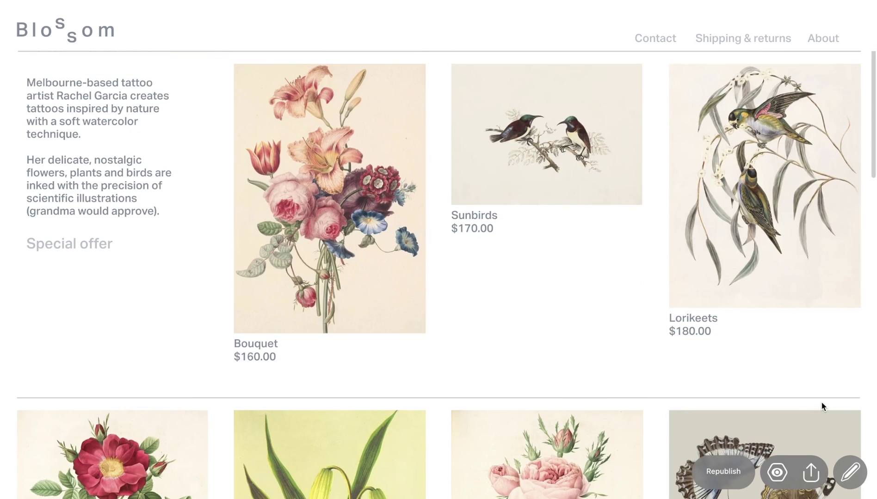
pyautogui.click(93, 245)
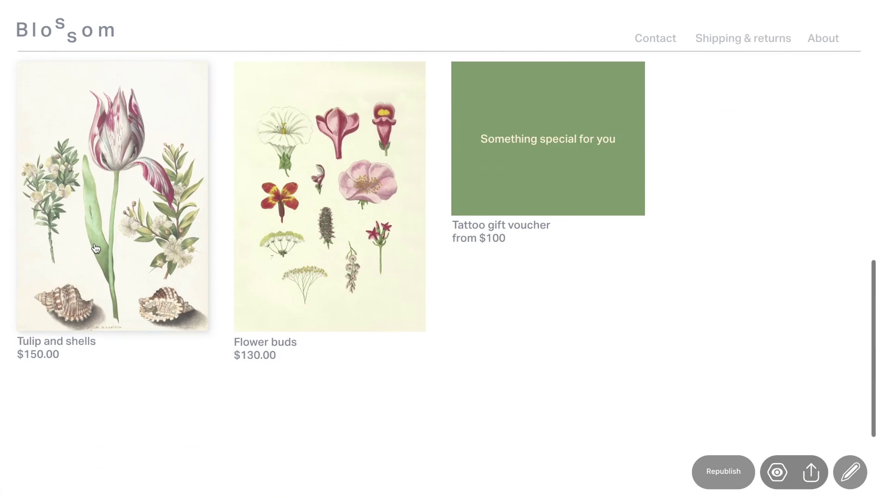
# Give the 'scroll to top' text a Scroll to top link and test it in preview
pyautogui.click(849, 471)
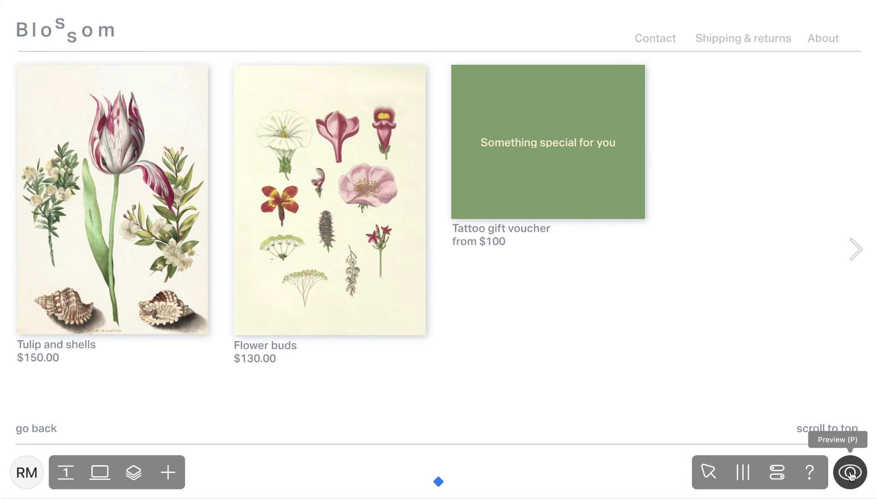
pyautogui.click(851, 474)
pyautogui.click(819, 260)
pyautogui.click(783, 269)
pyautogui.click(741, 344)
pyautogui.click(849, 472)
pyautogui.click(829, 432)
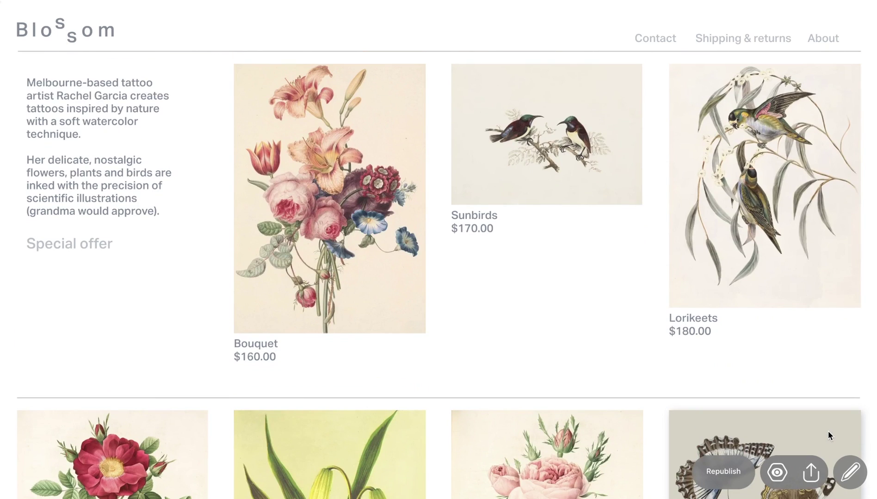
# Give 'go back' on the Shipping & returns page a Go back link and test it in preview
pyautogui.press('Escape')
pyautogui.tripleClick(52, 430)
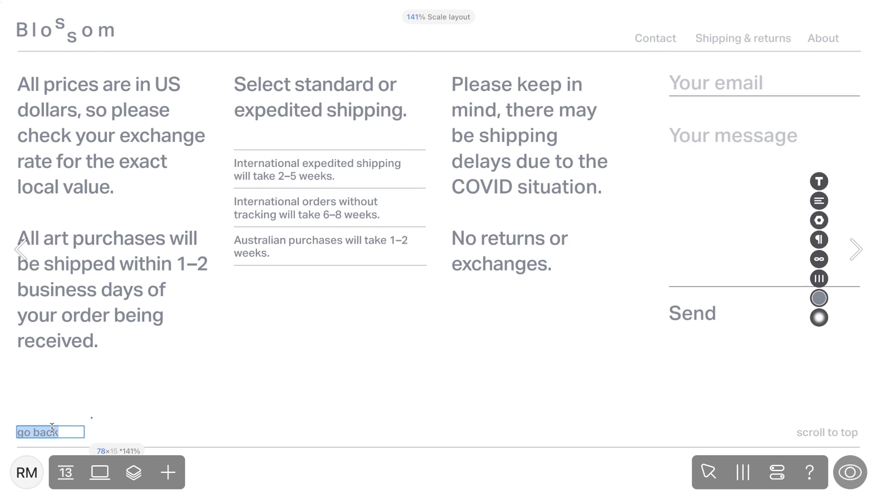
pyautogui.click(815, 262)
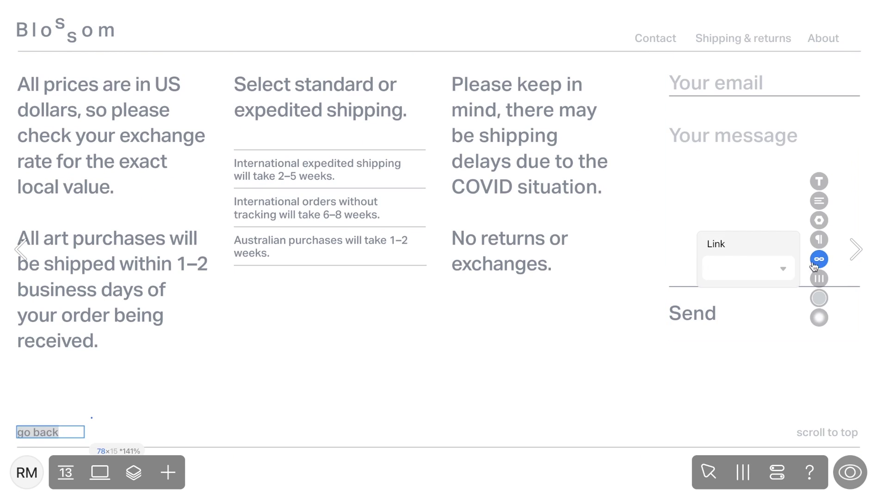
pyautogui.click(781, 270)
pyautogui.click(730, 356)
pyautogui.click(849, 472)
pyautogui.click(767, 42)
pyautogui.click(52, 430)
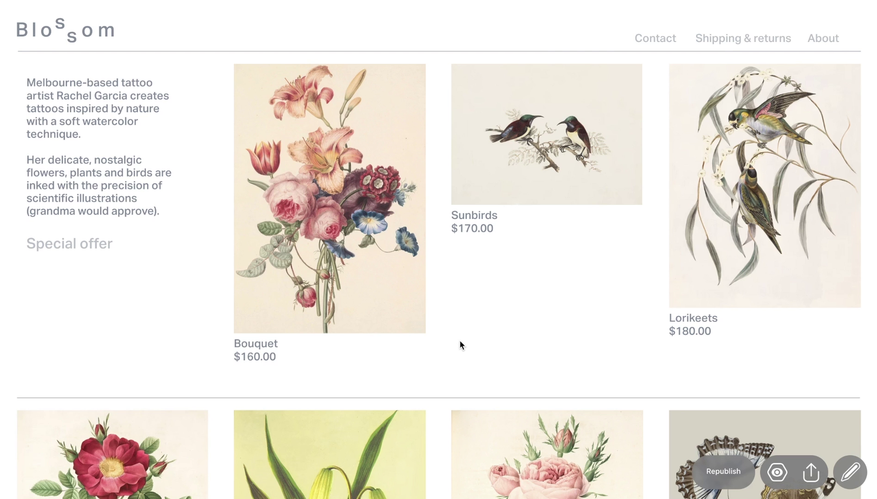